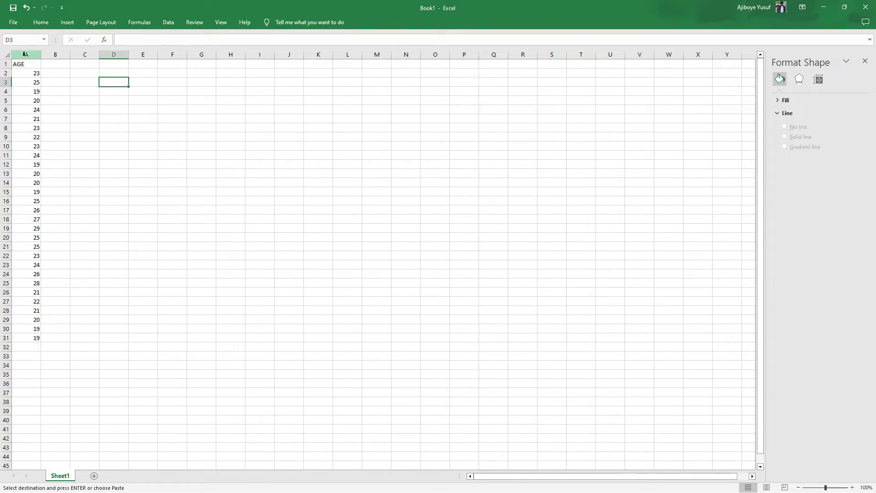
- Select column A, the AGE header plus its 30 age values, for charting
click(25, 54)
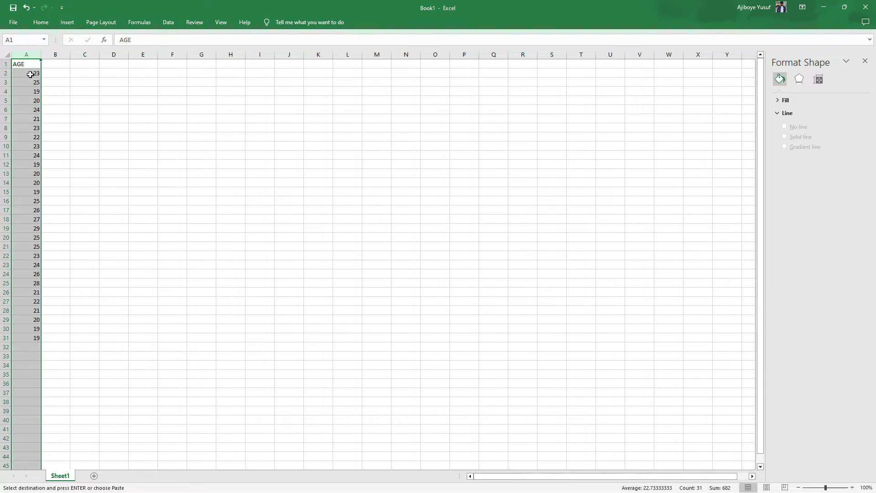
drag(30, 75, 34, 330)
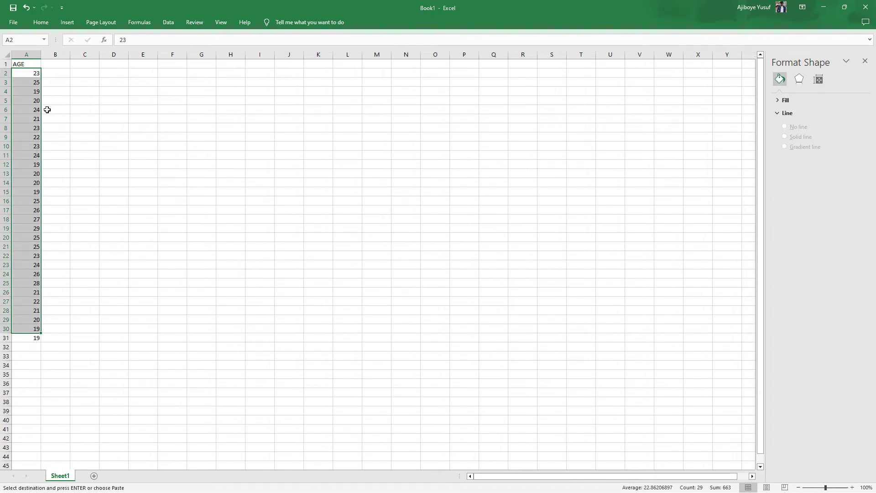
click(24, 49)
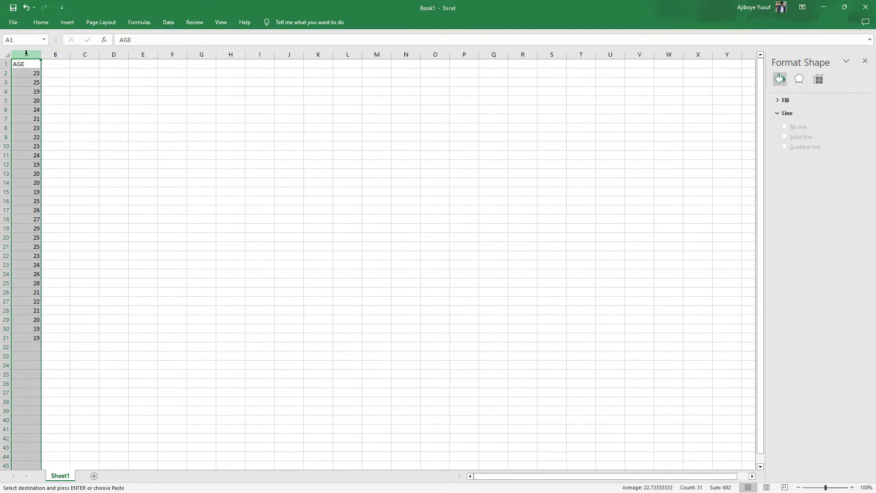
click(56, 84)
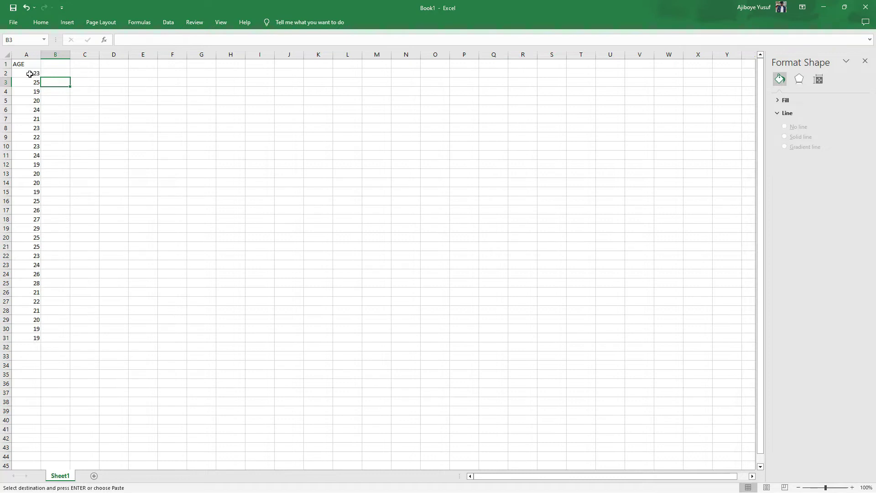
drag(26, 74, 19, 340)
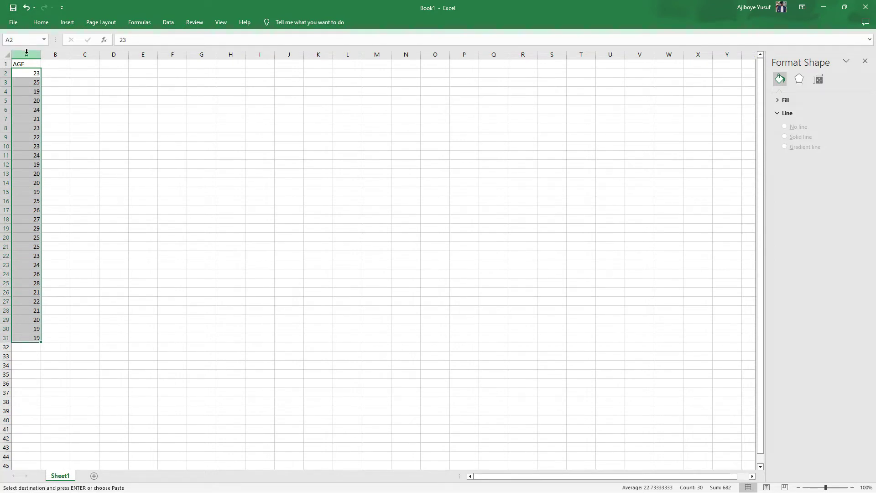
click(27, 52)
- Insert a Statistic histogram chart of the selected AGE data
click(67, 23)
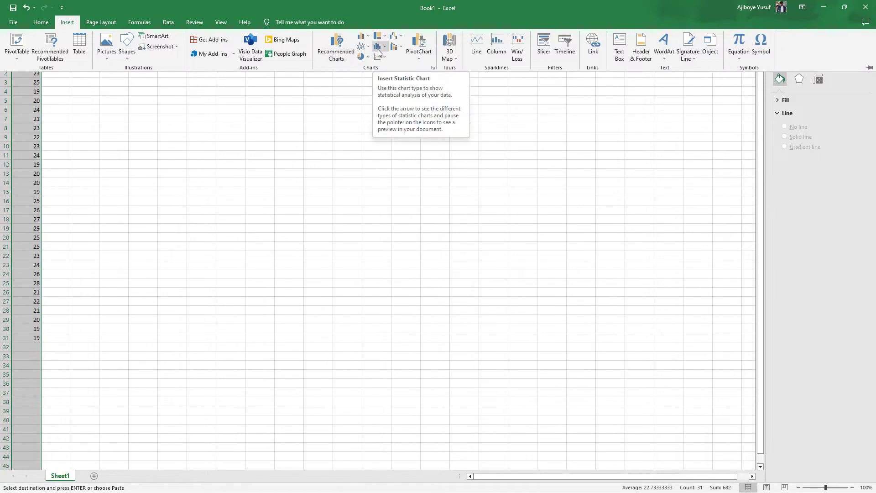
click(379, 50)
click(386, 77)
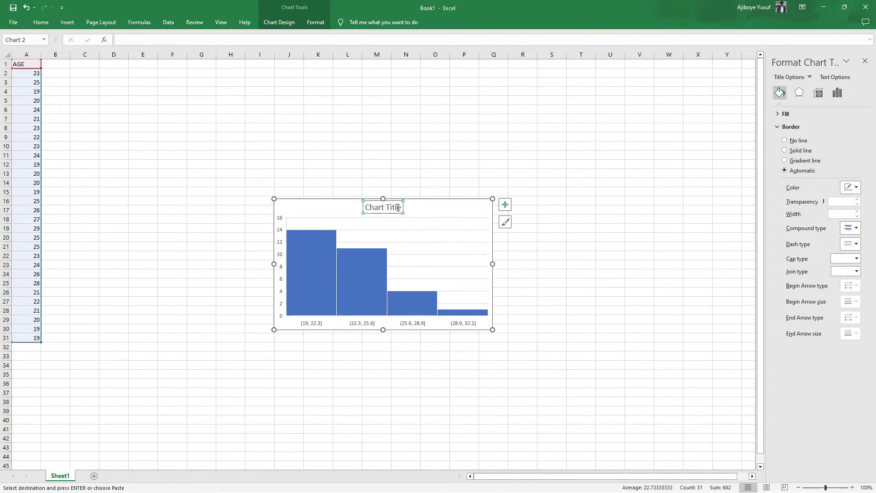
- Replace the placeholder chart title with 'AGE' and deselect the chart
drag(382, 208, 377, 208)
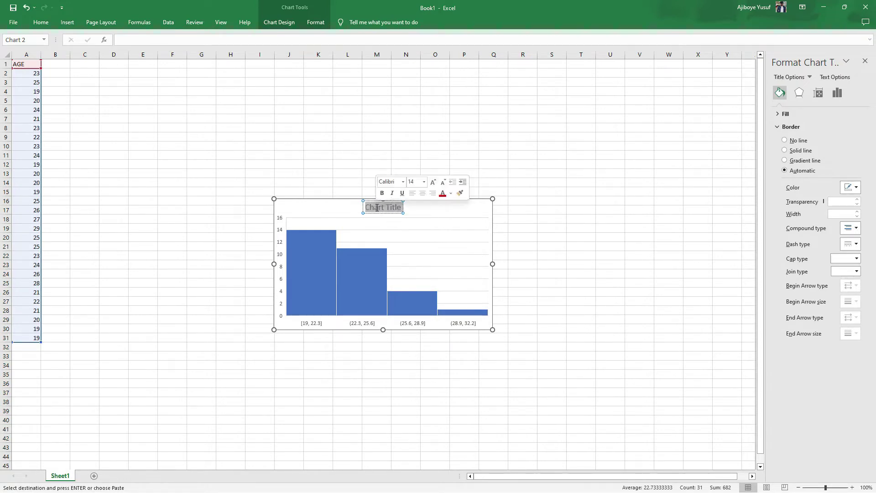
text(AGE)
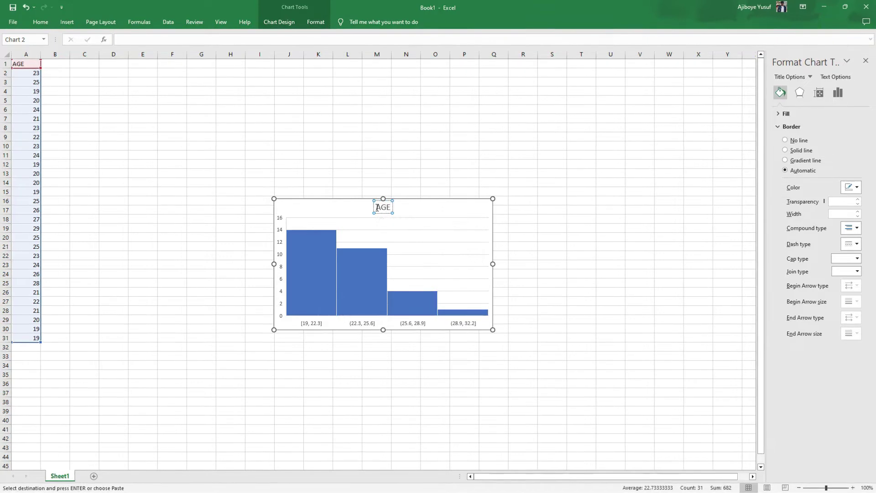
click(428, 233)
click(630, 237)
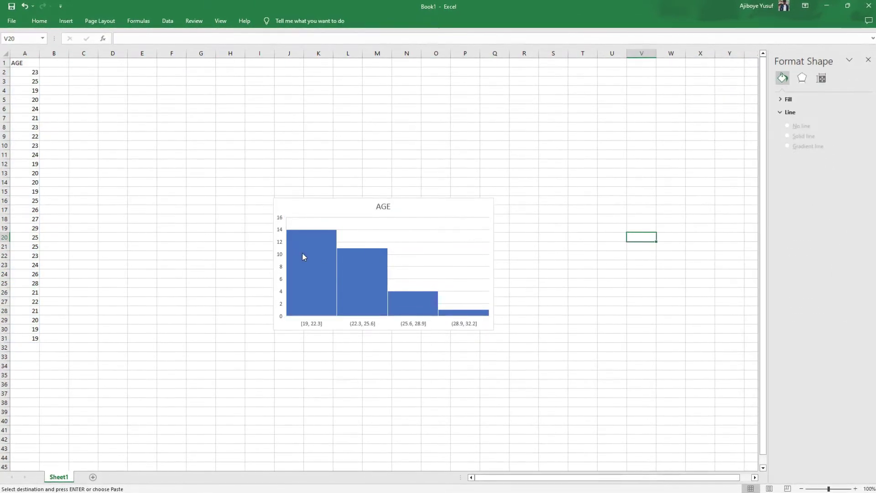
mouse_move(320, 259)
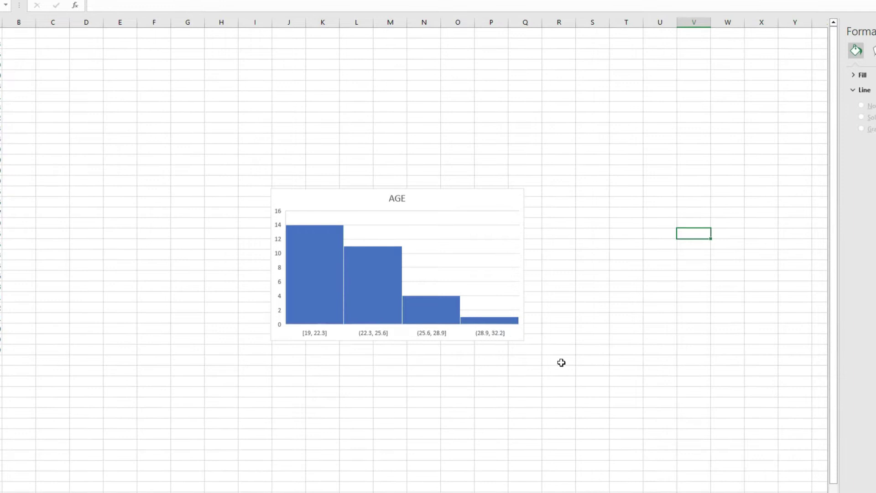
- Review the finished AGE histogram's bars, then bring up the online Histogram Maker page
mouse_move(352, 305)
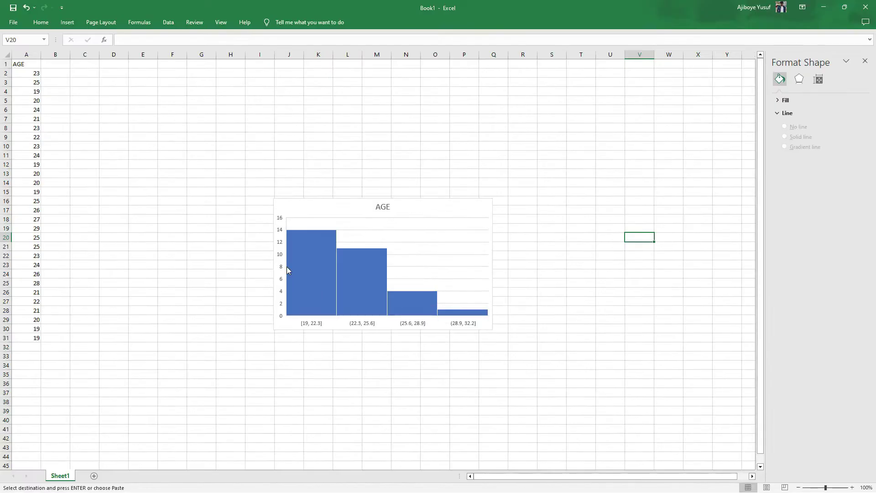
mouse_move(294, 269)
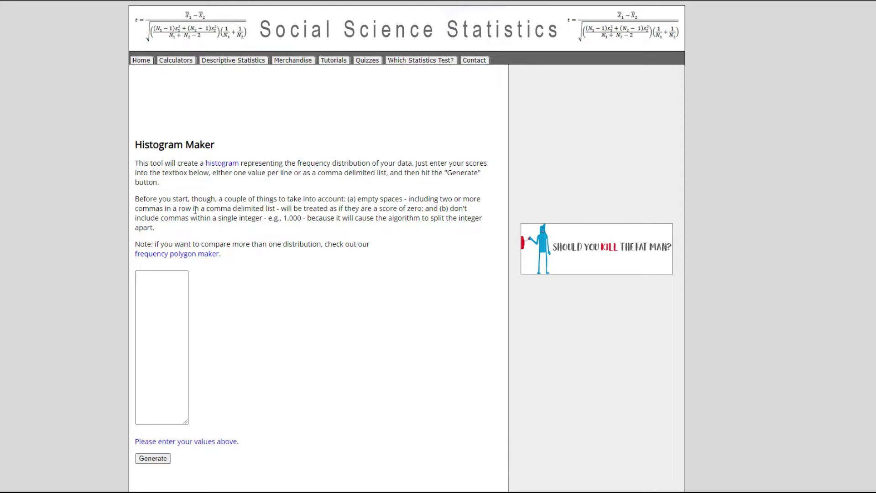
- Paste the 30 comma-separated ages into the values box and generate the histogram
click(151, 286)
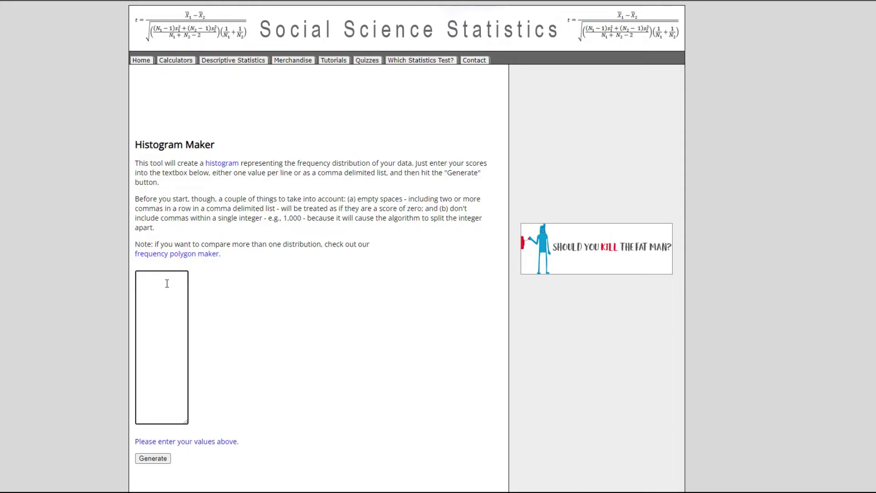
text(23, 25, 19, 20, 24, 21, 23, 22, 23, 24, 19, 20, 20, 19, 25, 26, 27, 29, 25, 25, 23, 24, 26, 28, 21, 22, 21, 20, 19, 19)
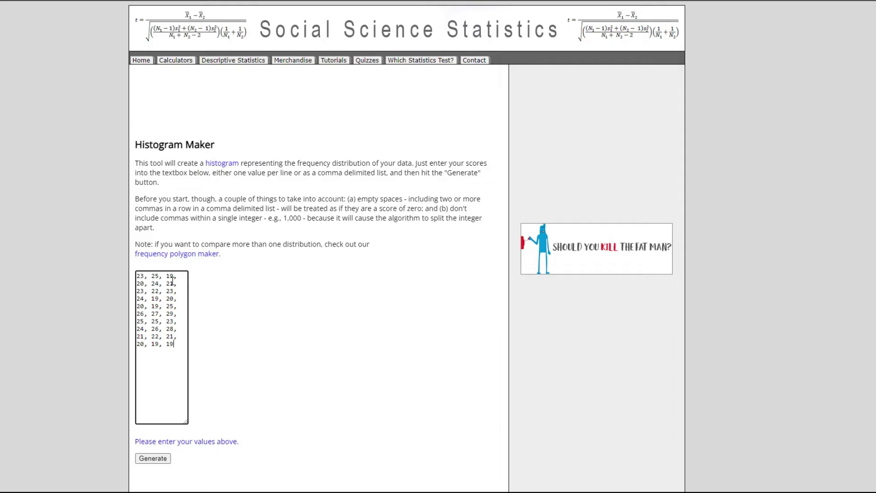
scroll(196, 294, down, 1)
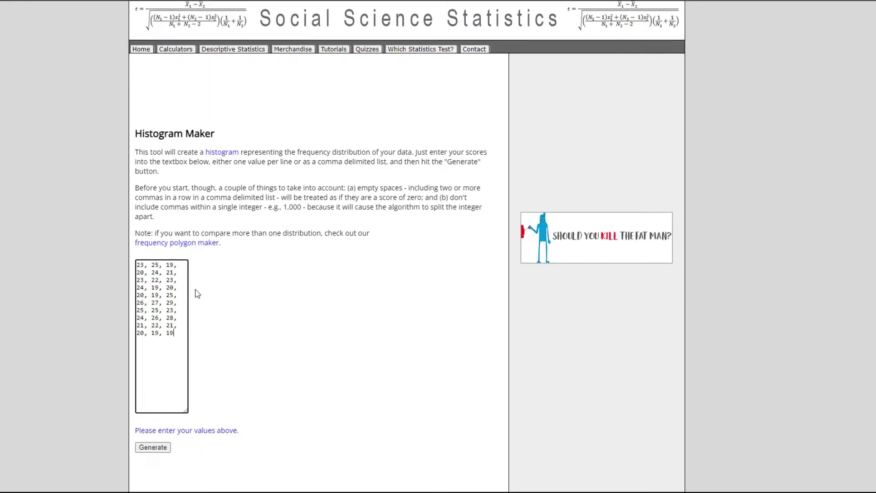
click(162, 449)
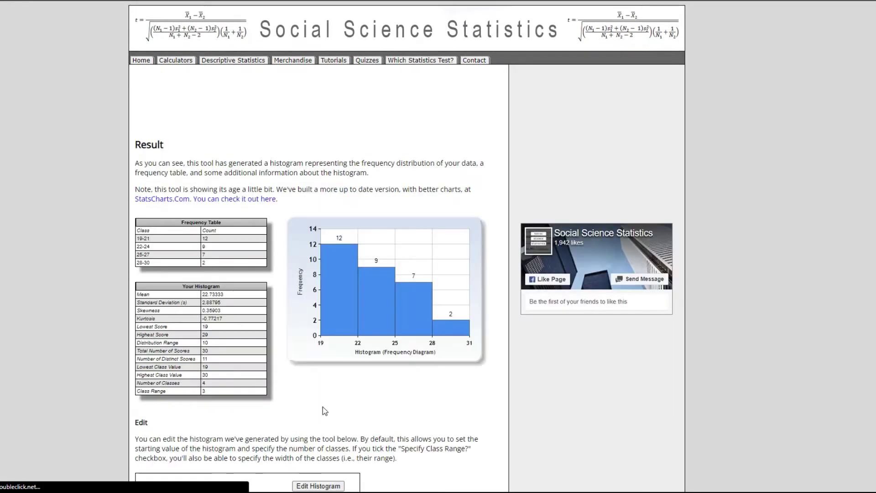
scroll(327, 406, down, 1)
scroll(327, 403, down, 2)
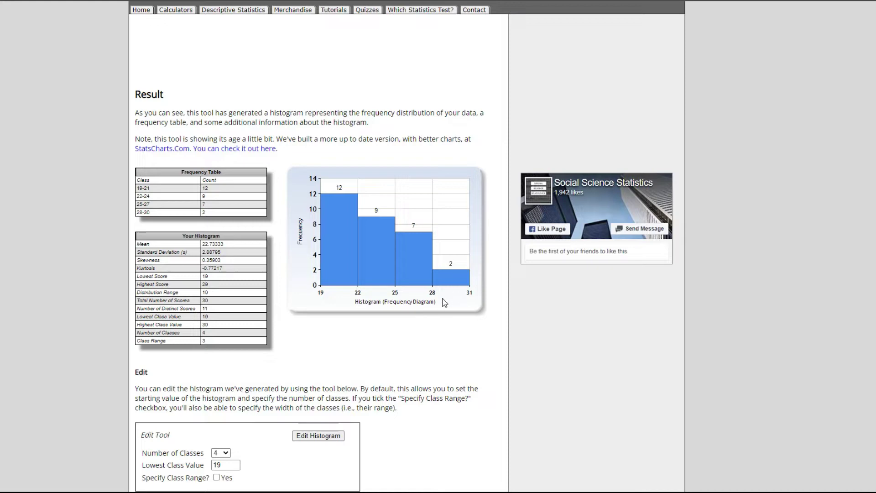
- Scroll through the results: mean 22.73333, SD 2.88795, down to the Edit Tool
scroll(445, 303, down, 2)
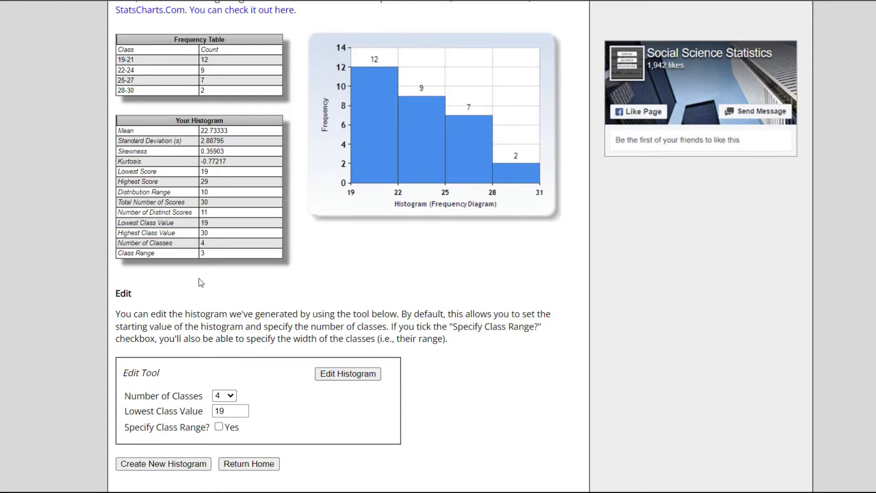
scroll(208, 355, down, 3)
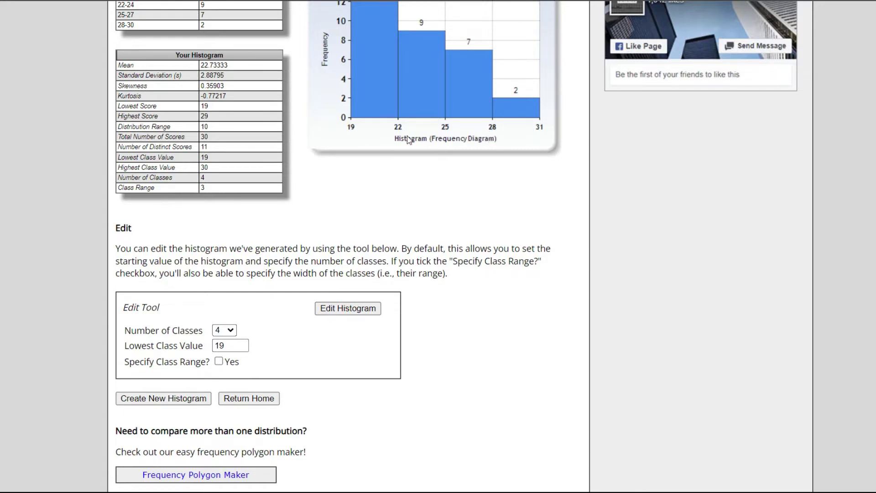
- Set Number of Classes to 6 and rebuild the online age histogram
click(230, 332)
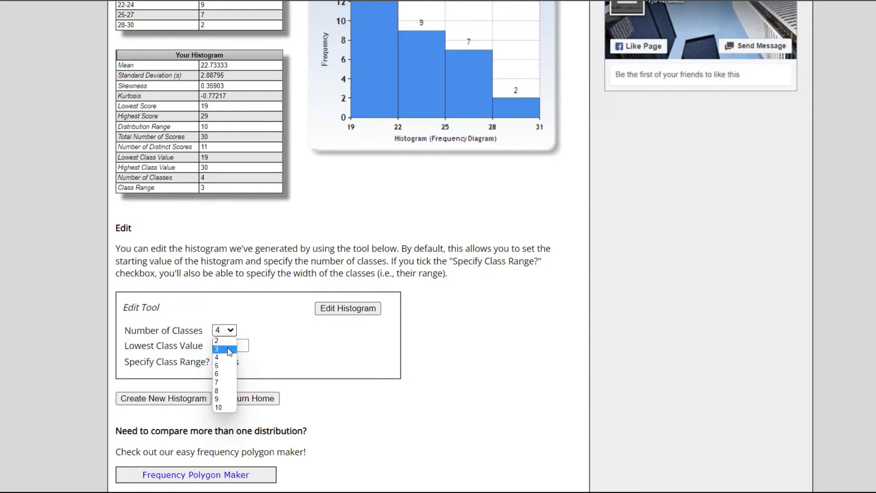
click(224, 373)
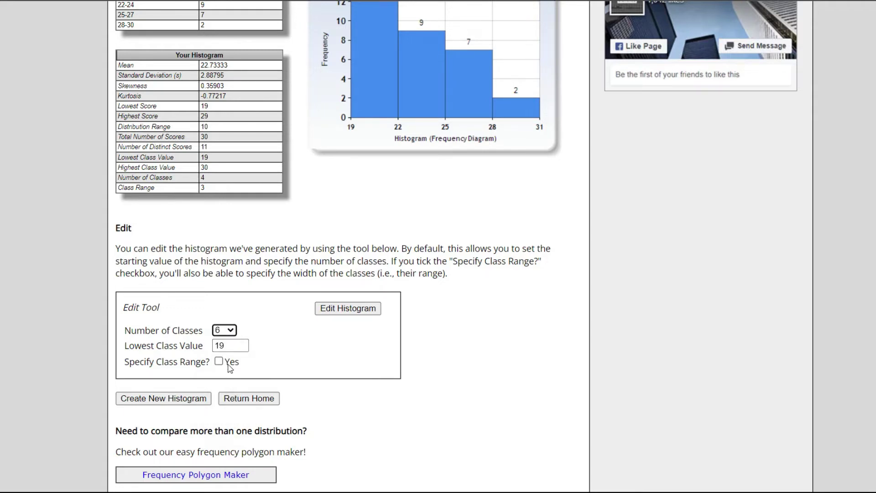
click(353, 312)
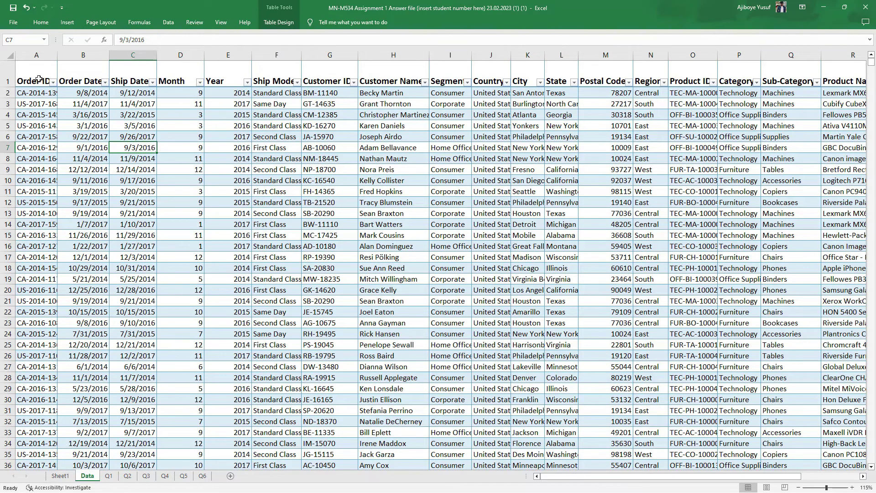
- Select the whole Superstore table and create a PivotTable from it on a new worksheet
key(ctrl+a)
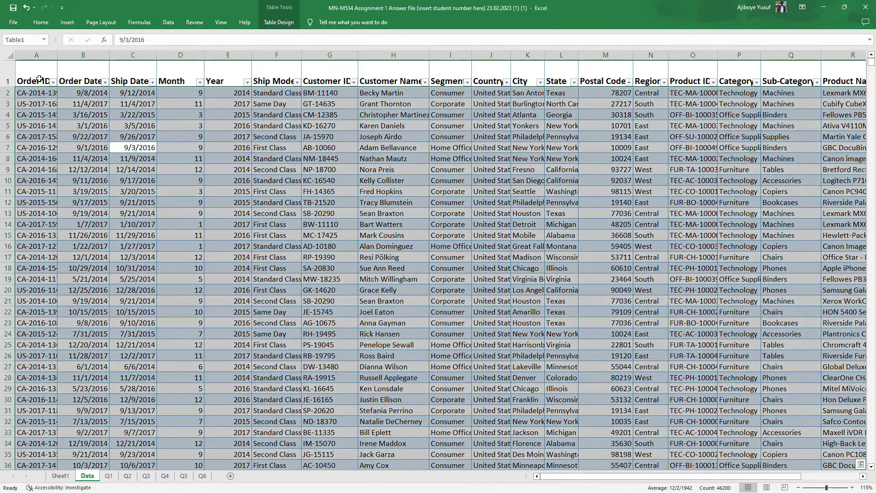
click(68, 22)
click(15, 47)
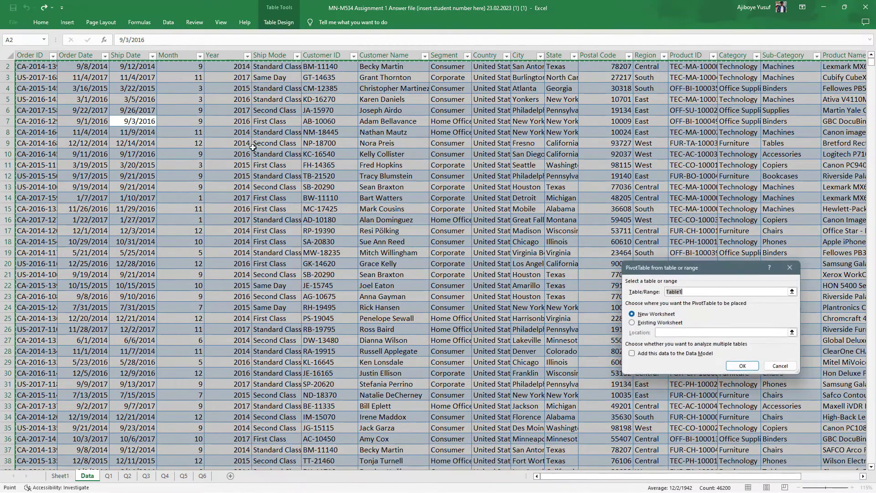
click(743, 366)
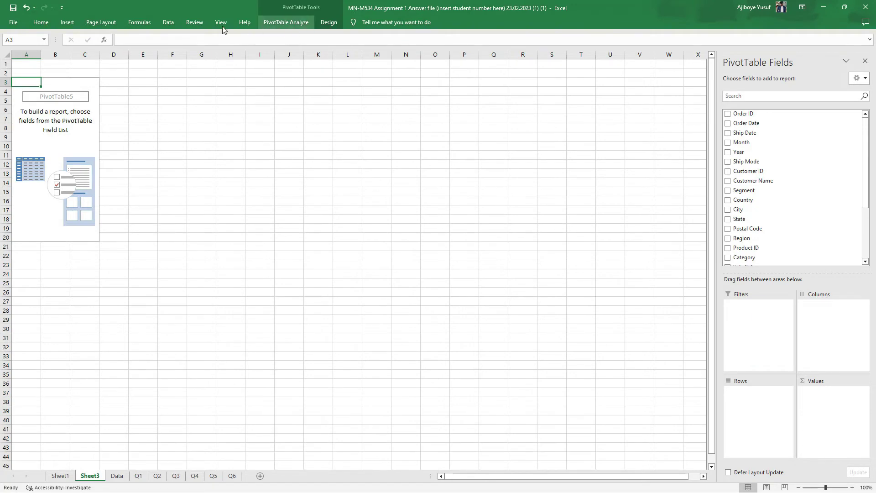
click(291, 23)
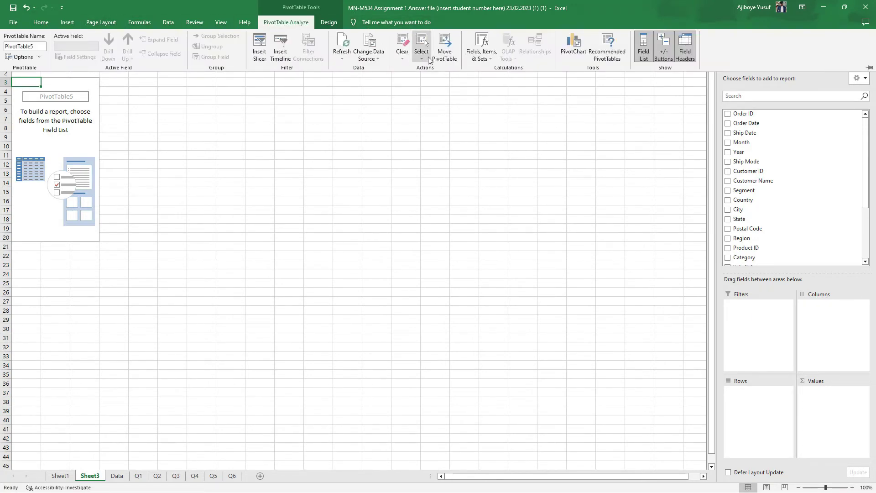
- Try a Histogram PivotChart, see it rejected for PivotTable data, and close the dialog
click(572, 44)
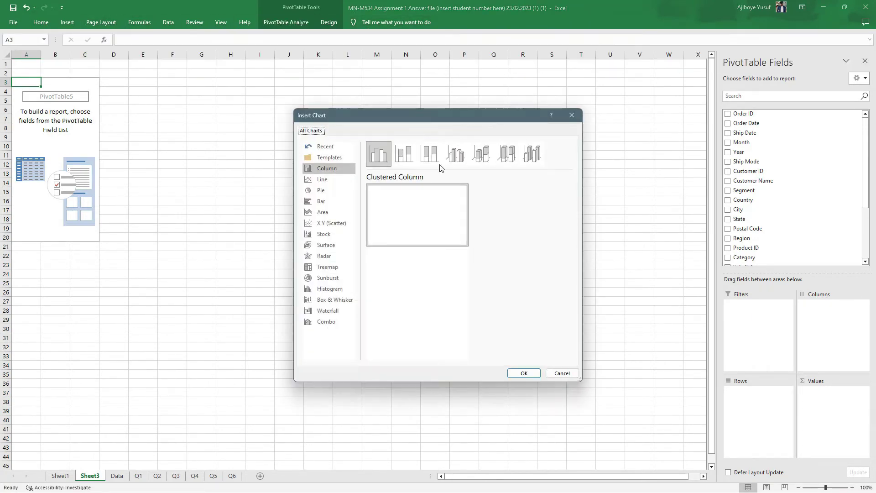
click(340, 292)
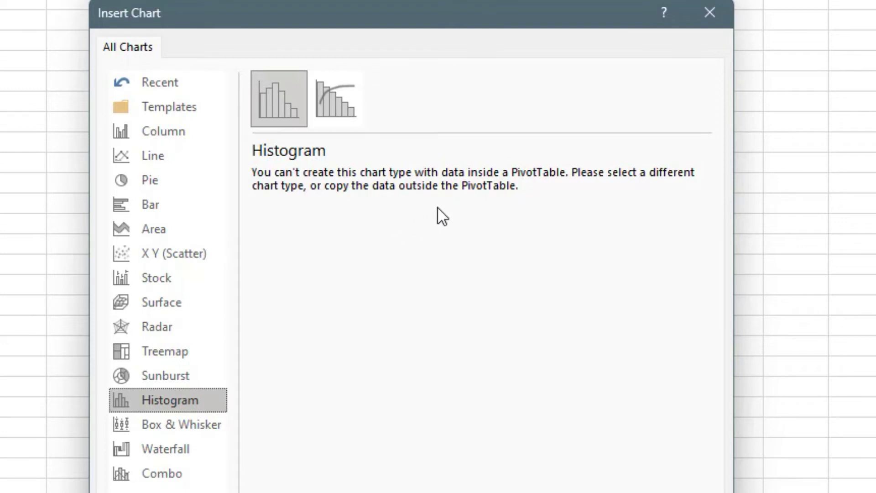
click(703, 13)
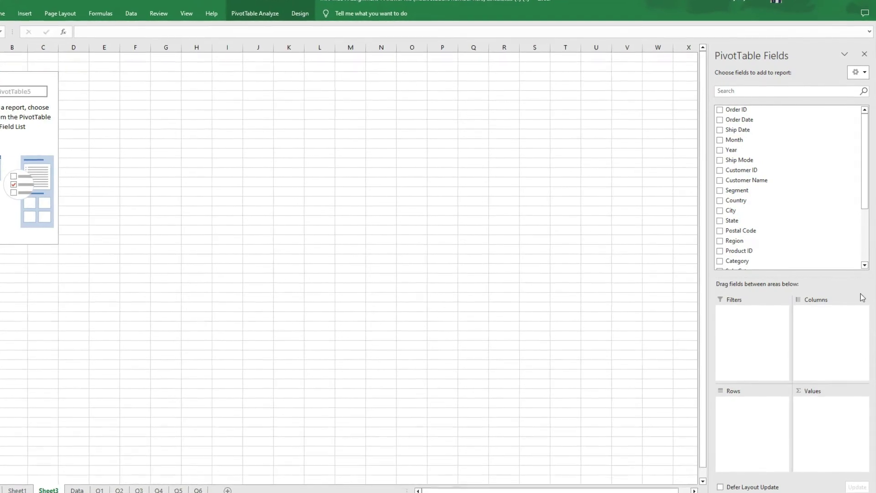
- Scroll the PivotTable Fields list down to its last fields
drag(865, 201, 866, 251)
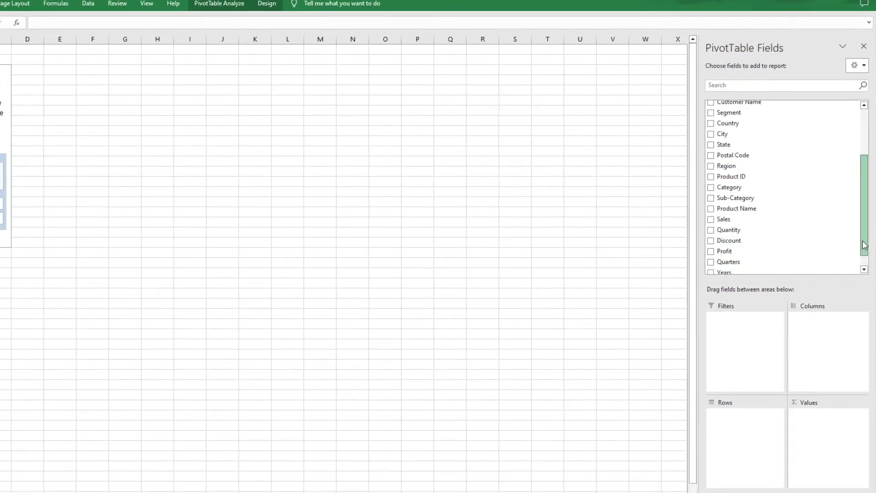
drag(865, 245, 865, 255)
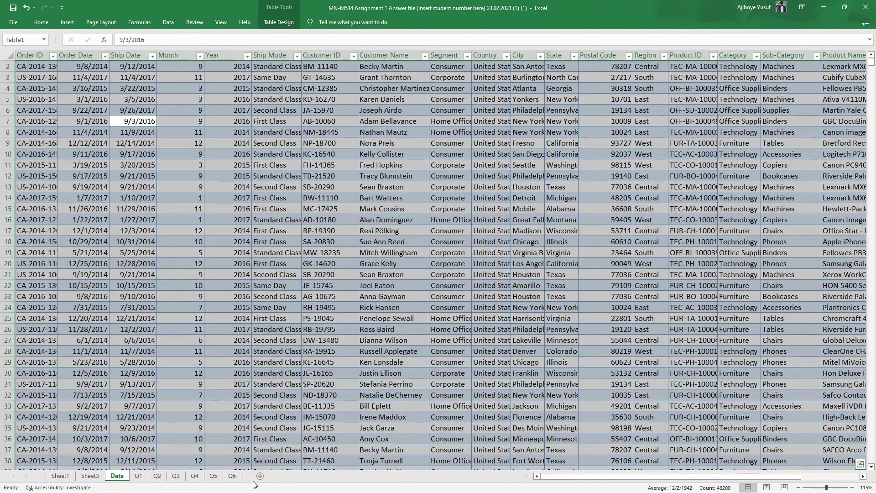
- Select the Quantity column values and insert a Statistic histogram of them
drag(650, 480, 760, 473)
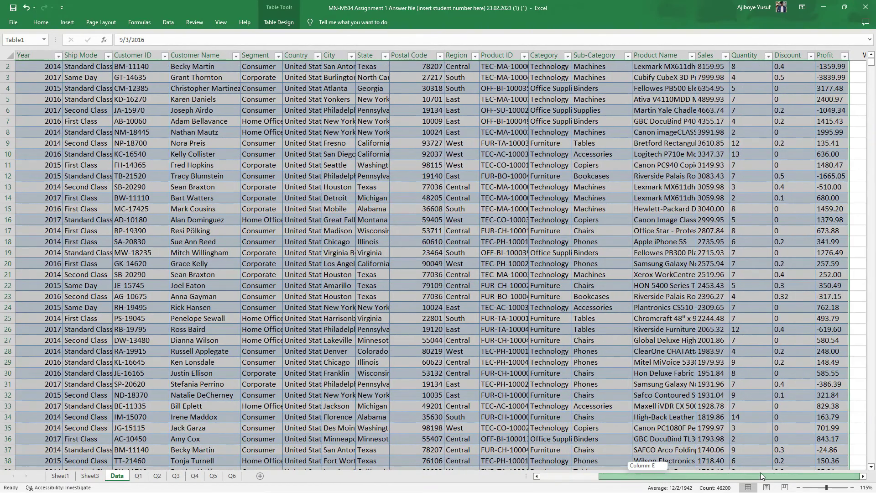
click(722, 185)
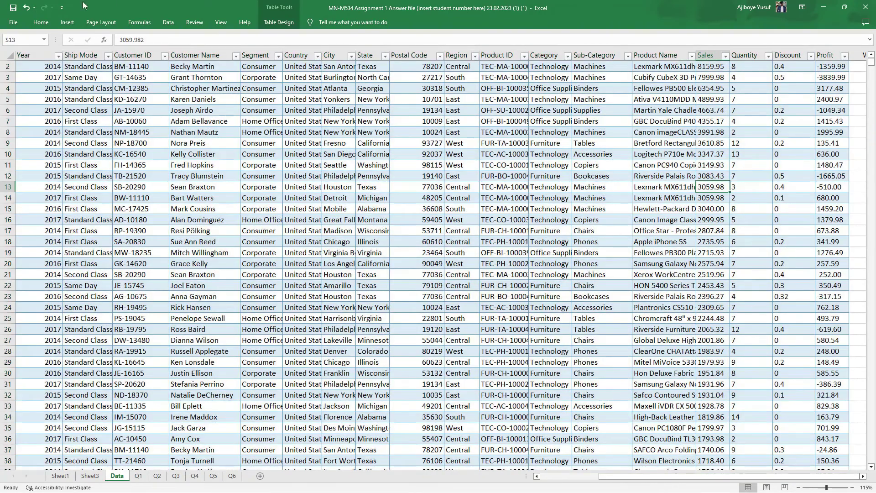
click(753, 49)
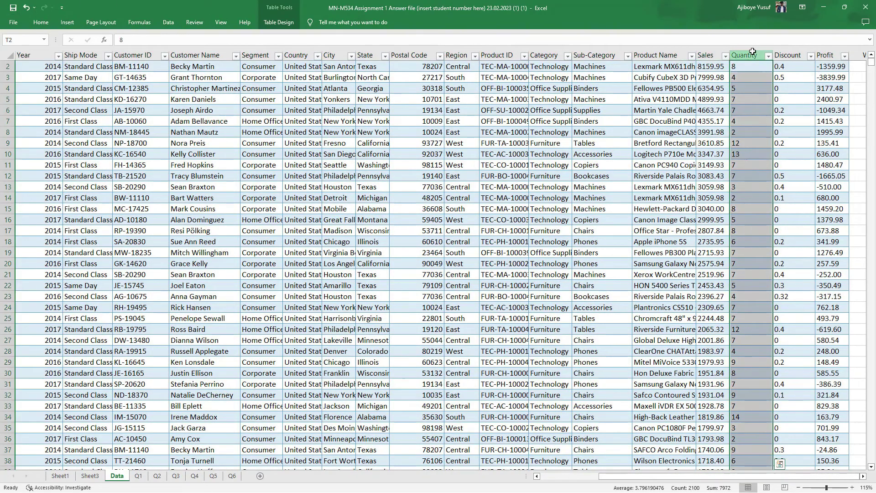
click(66, 21)
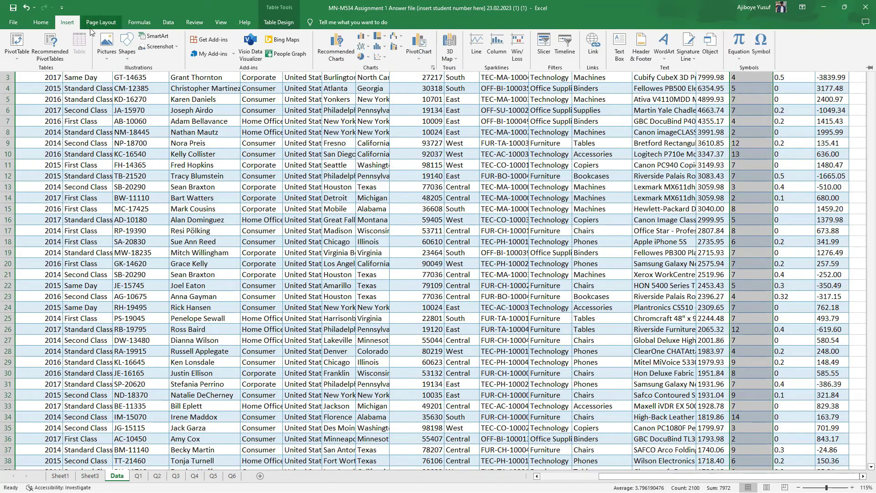
click(380, 47)
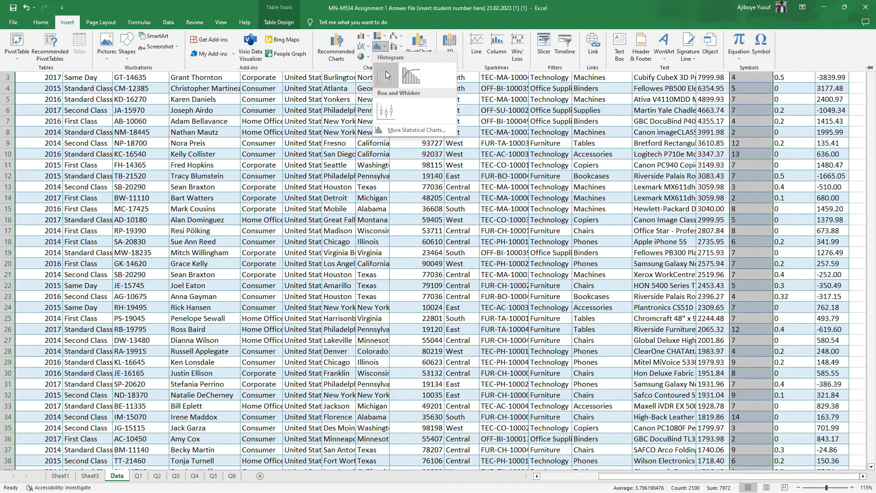
click(385, 73)
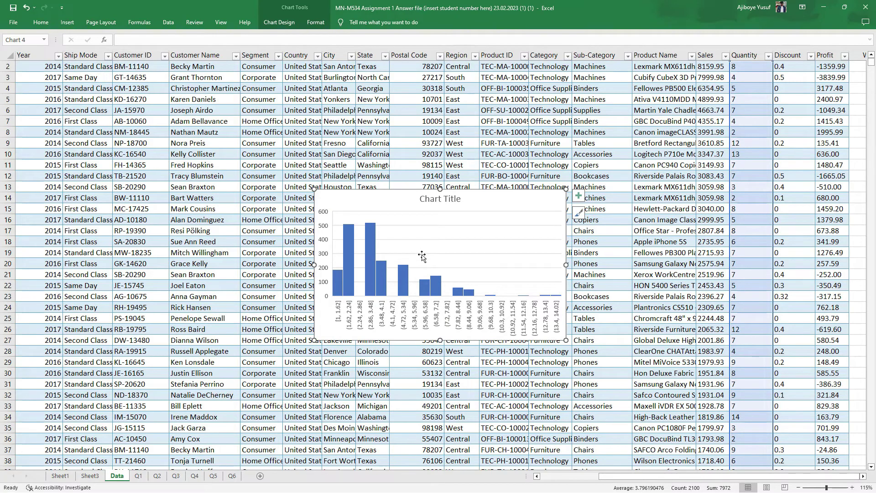